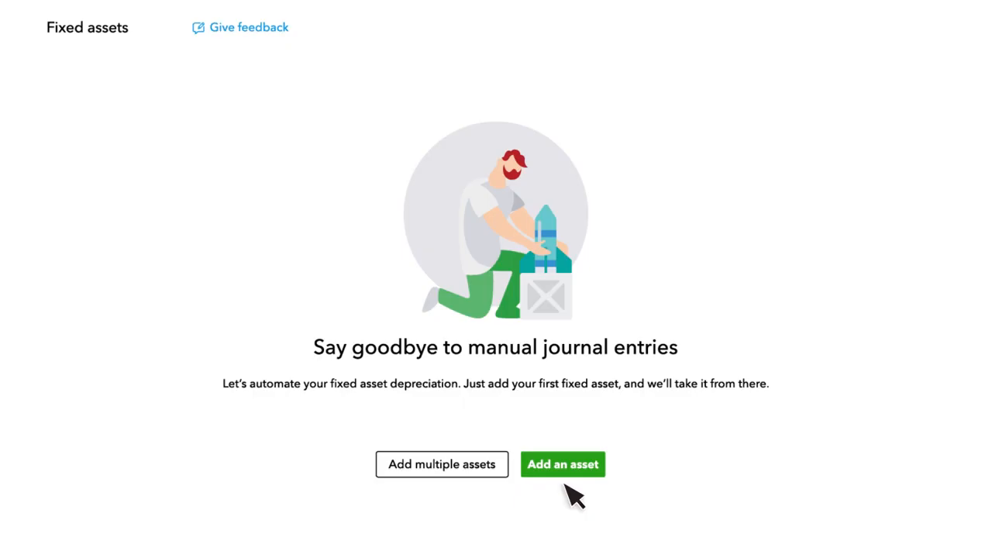
Step: Start a new fixed asset named "New Truck" with the description "2021 Ford F-150"
left_click(565, 465)
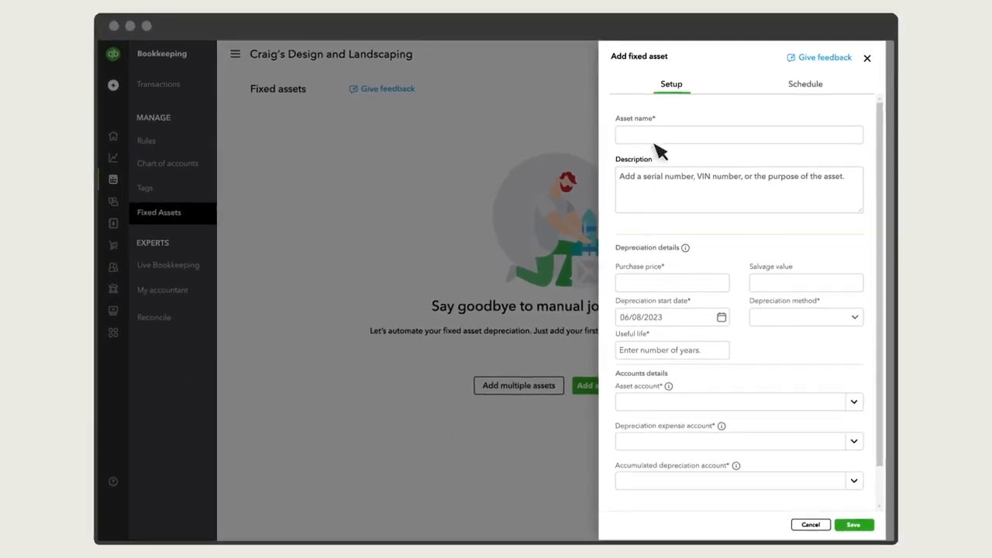
left_click(656, 138)
type("New Truck")
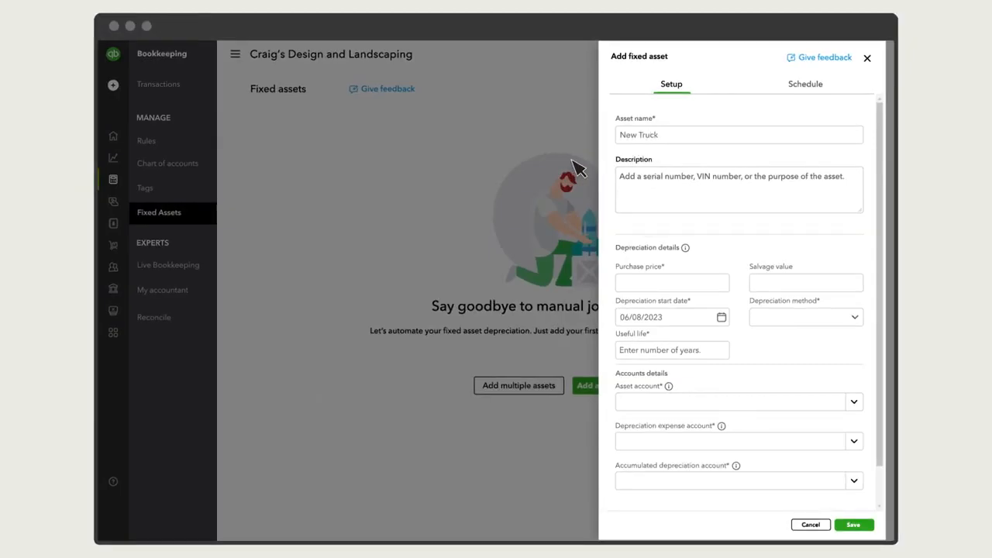
left_click(671, 183)
type("2021 Ford F-150")
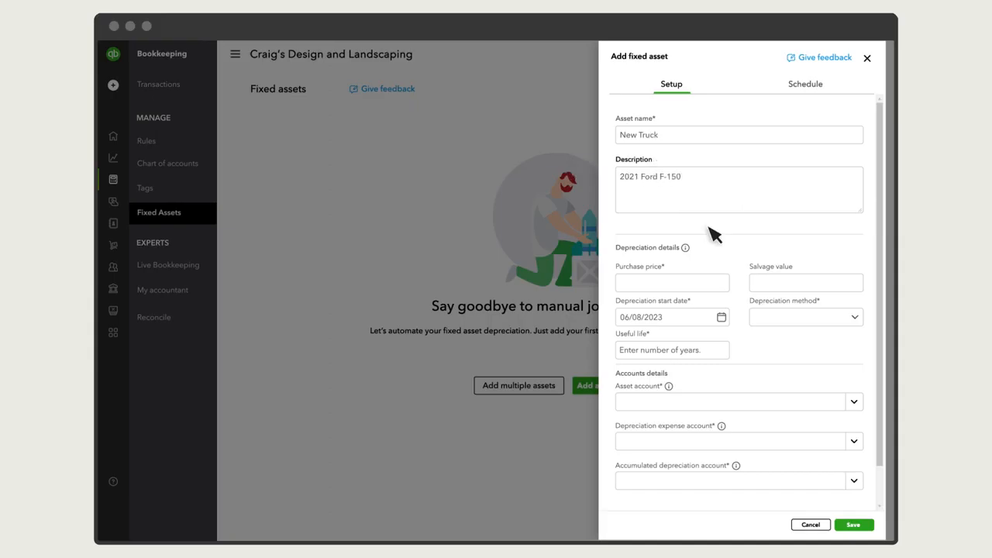
Step: Set the truck's purchase price and its salvage value both to $41,500.00
left_click(676, 283)
type("41,5")
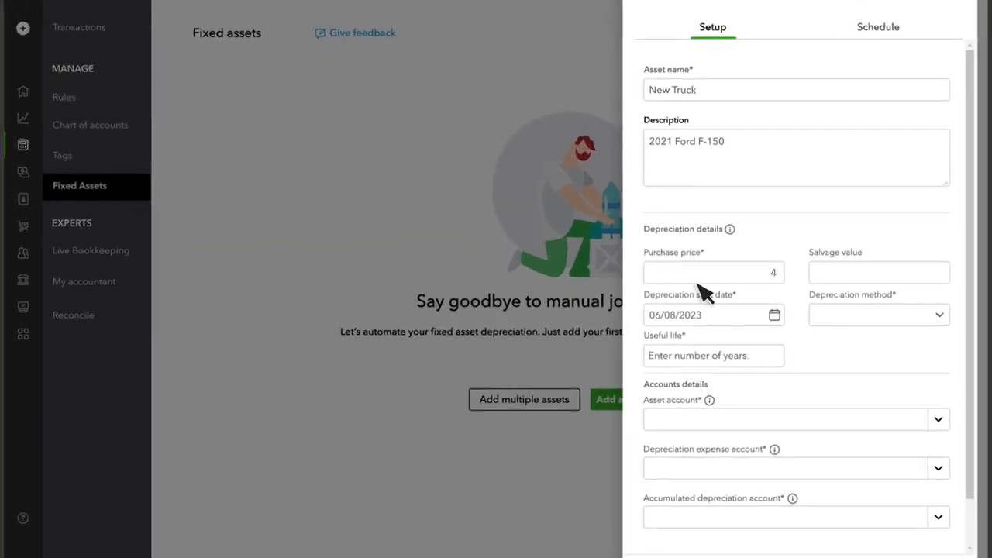
type("00")
key("Tab")
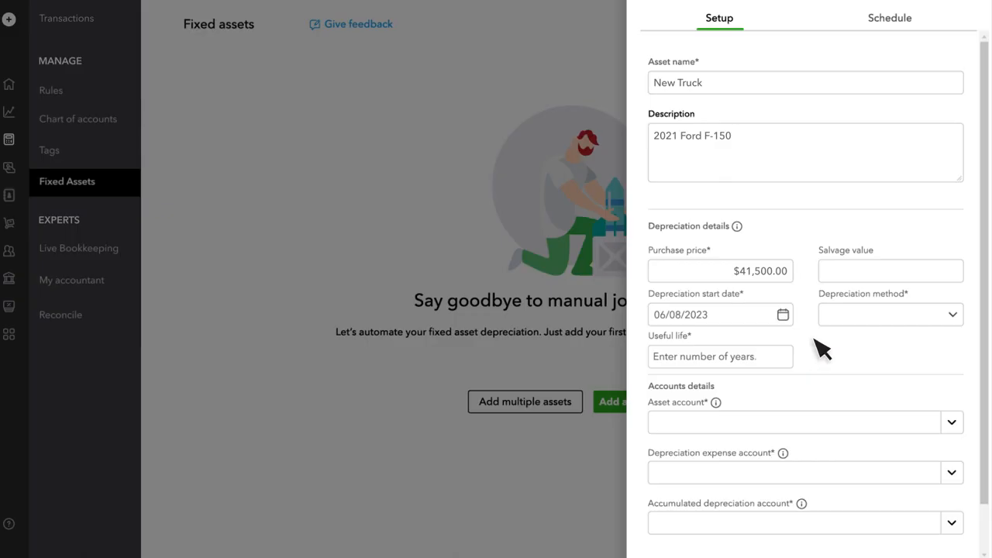
type("41500.00")
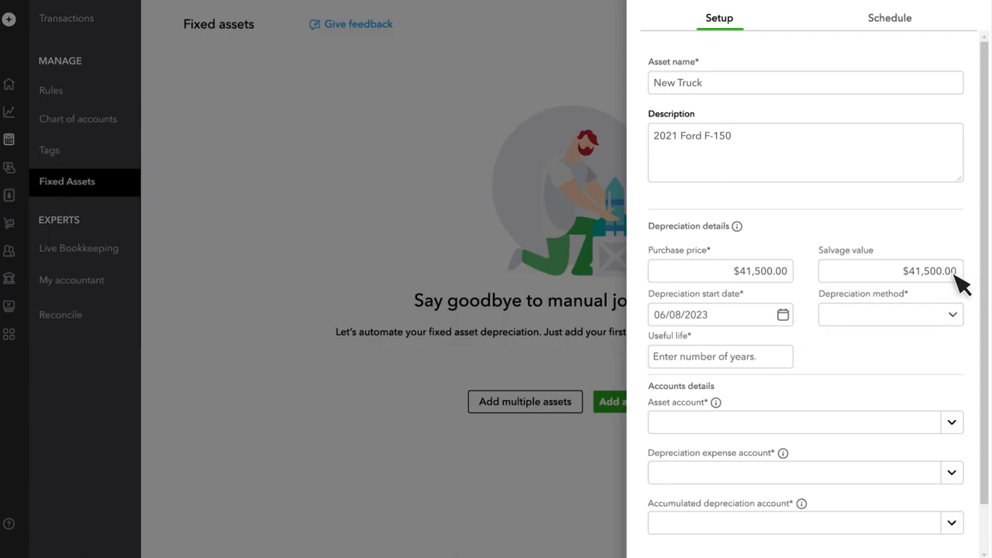
Step: Set the depreciation start date to 06/01/2023, the method to Straight line and the useful life to 5 years
left_click(788, 313)
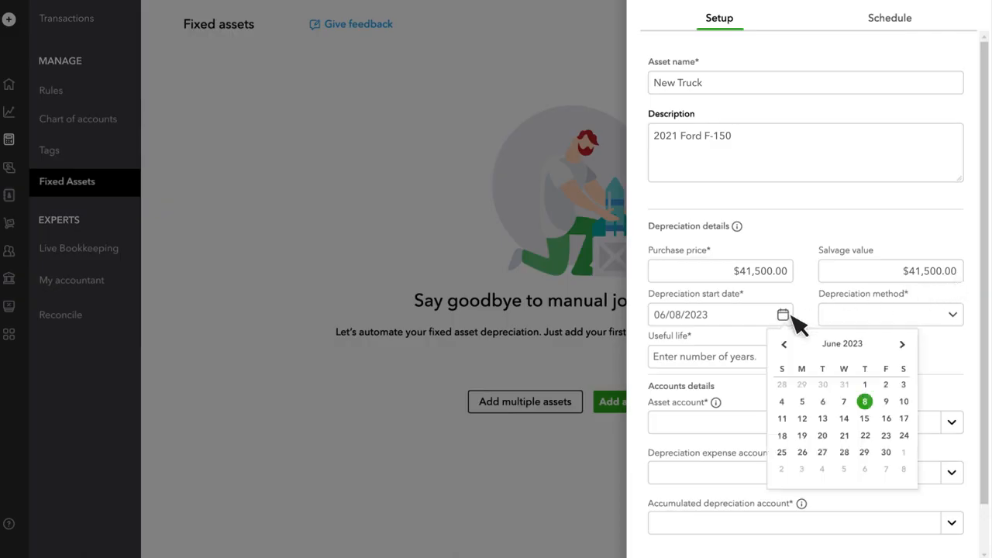
left_click(866, 386)
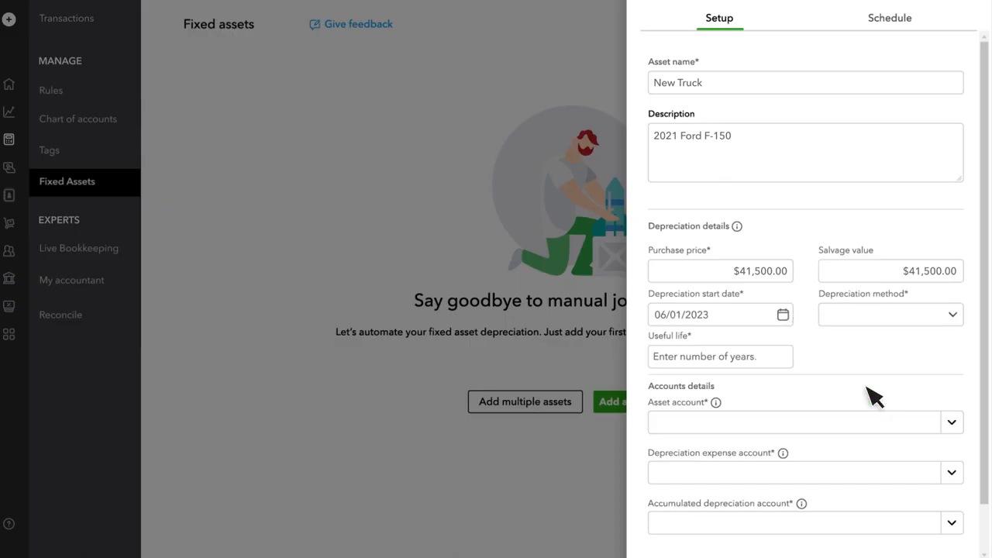
left_click(927, 315)
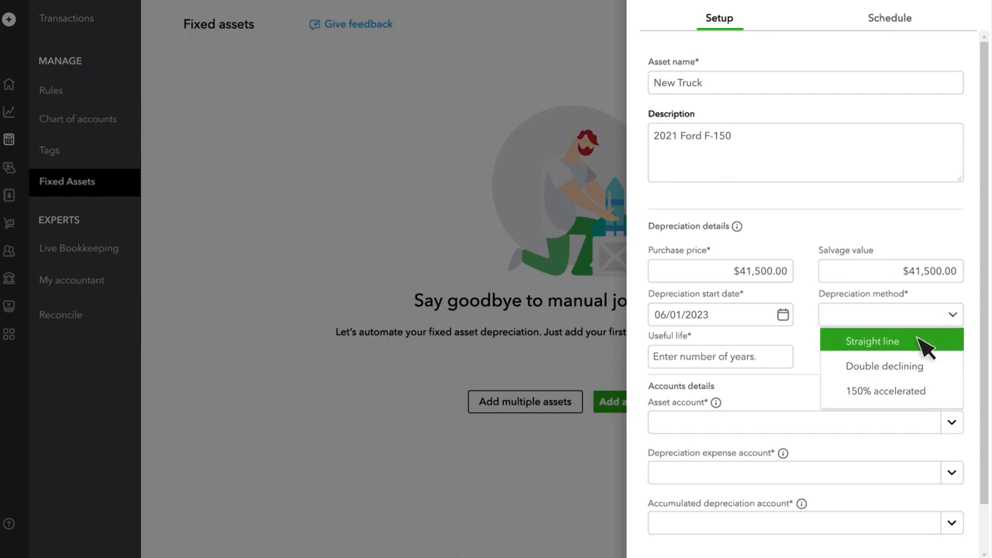
left_click(926, 345)
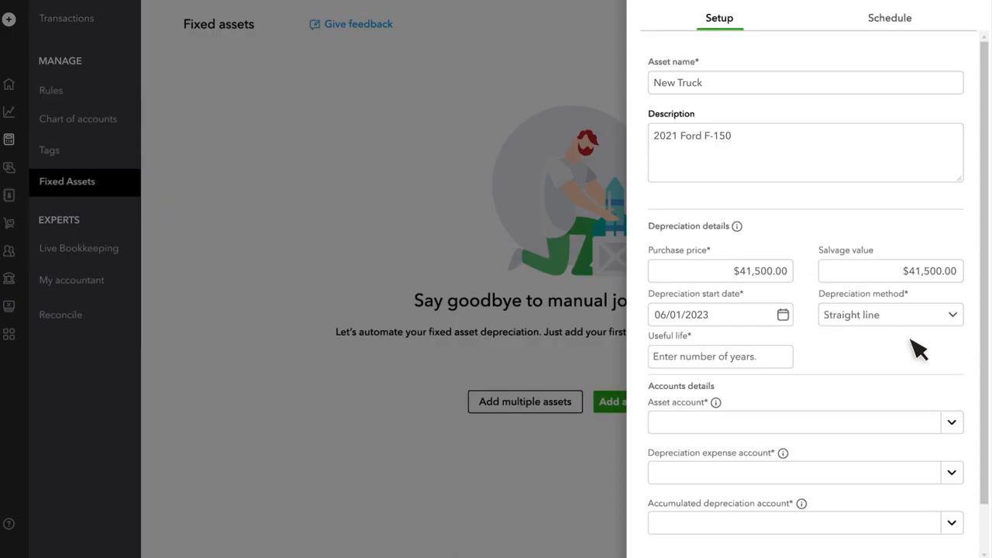
left_click(739, 360)
type("5")
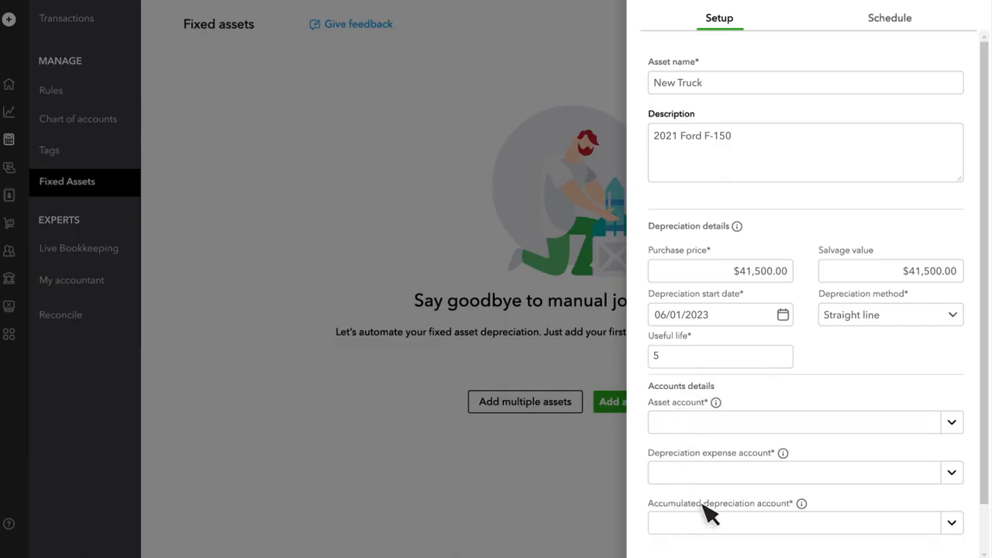
Step: Add a new account named "New Truck" as the asset account
left_click(952, 424)
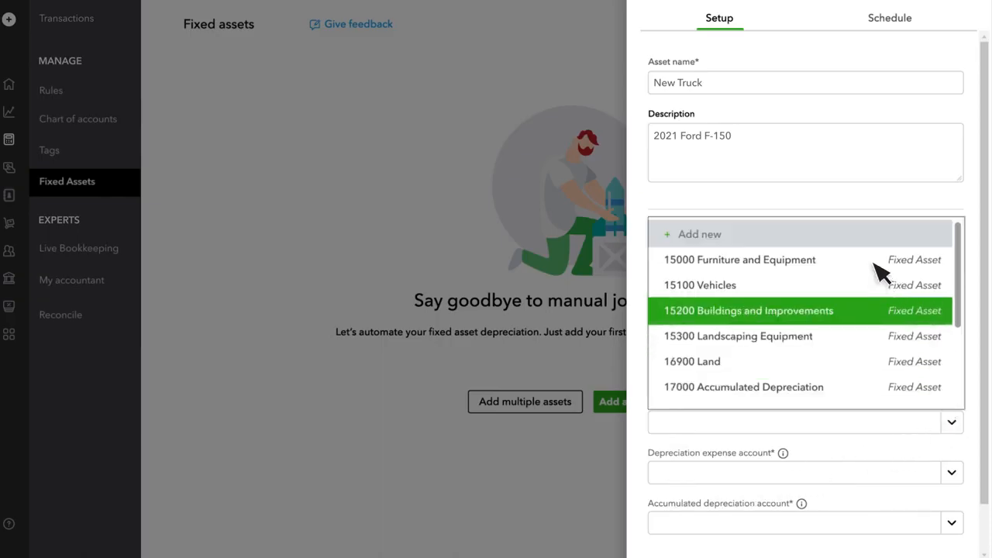
type("New Truck")
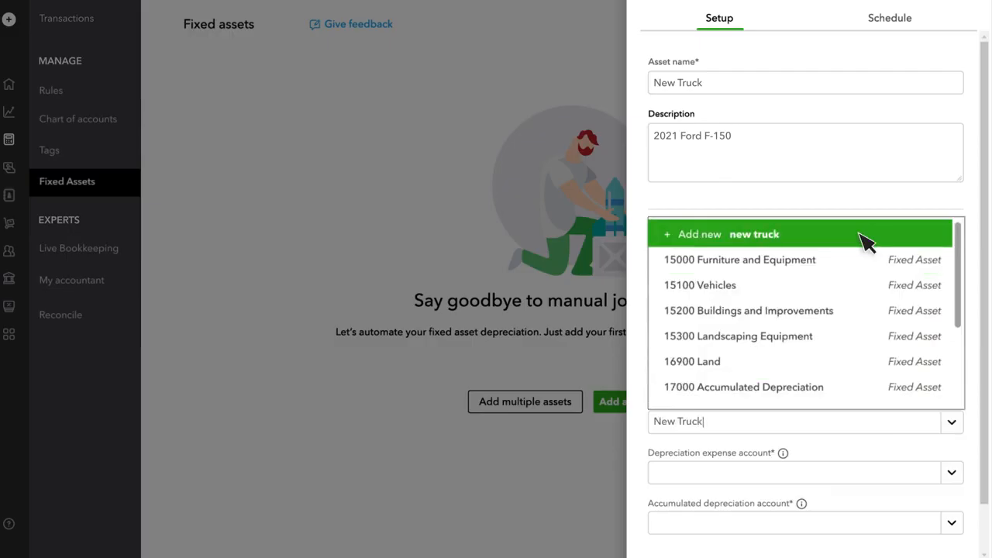
left_click(861, 234)
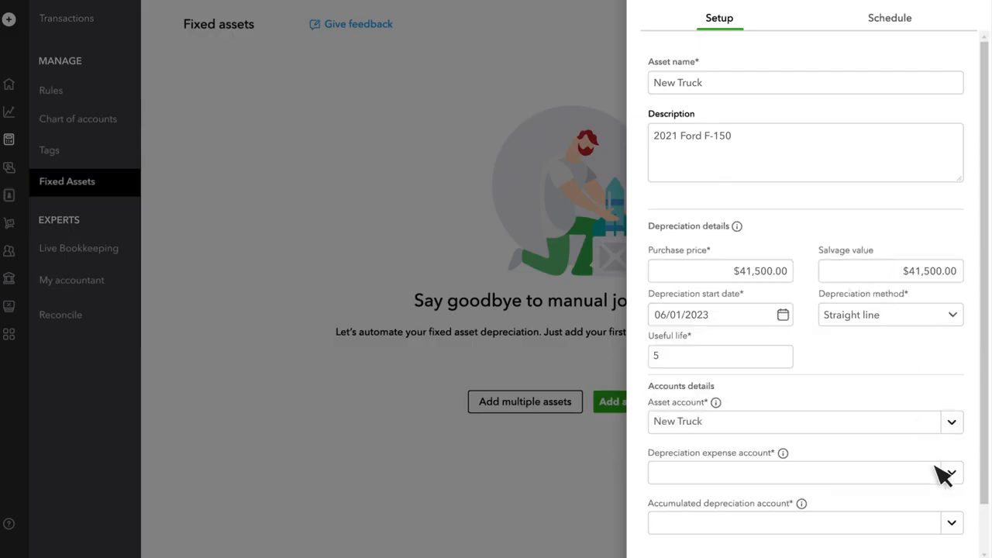
Step: Assign 17000 Accumulated Depreciation as accumulated depreciation account and Depreciation as expense account, and save the asset
left_click(953, 522)
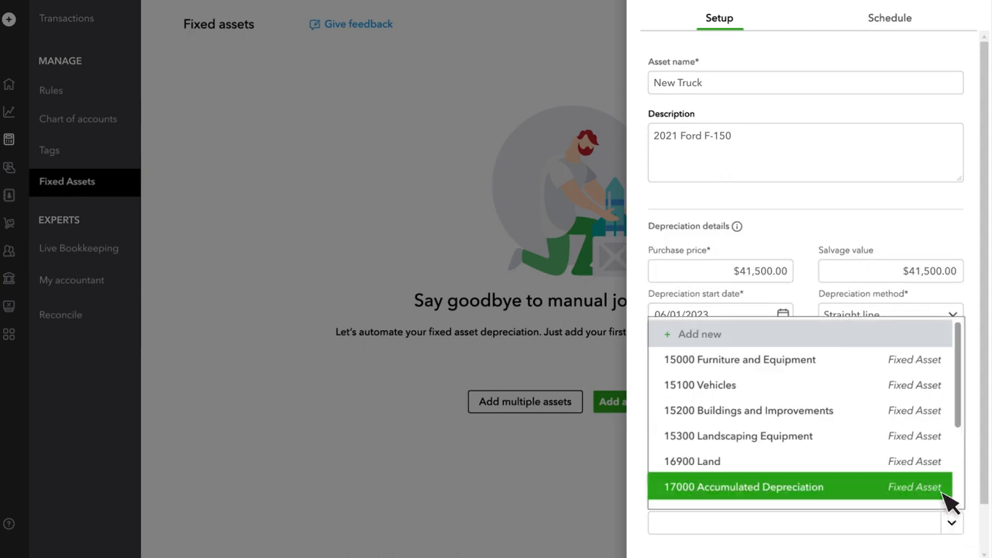
left_click(948, 487)
left_click(952, 473)
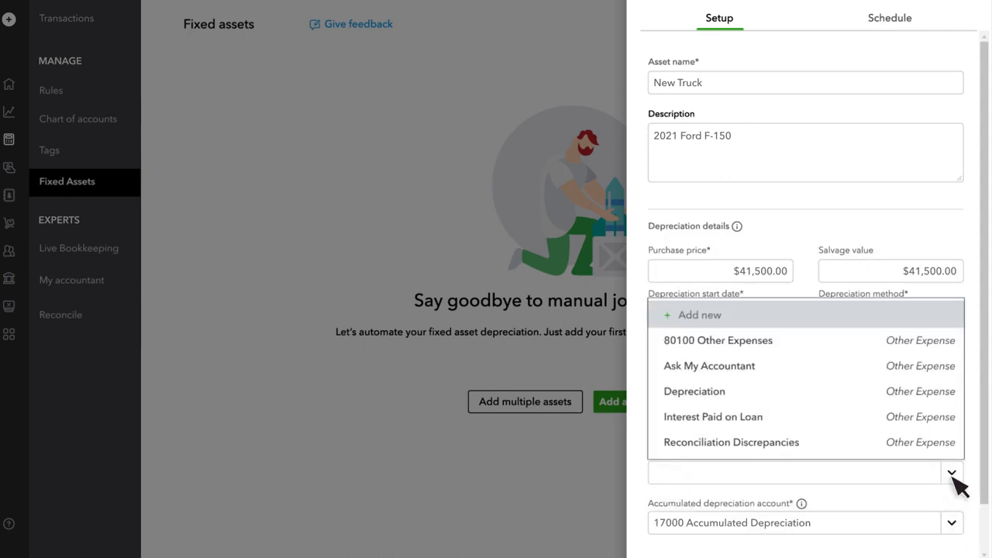
left_click(953, 399)
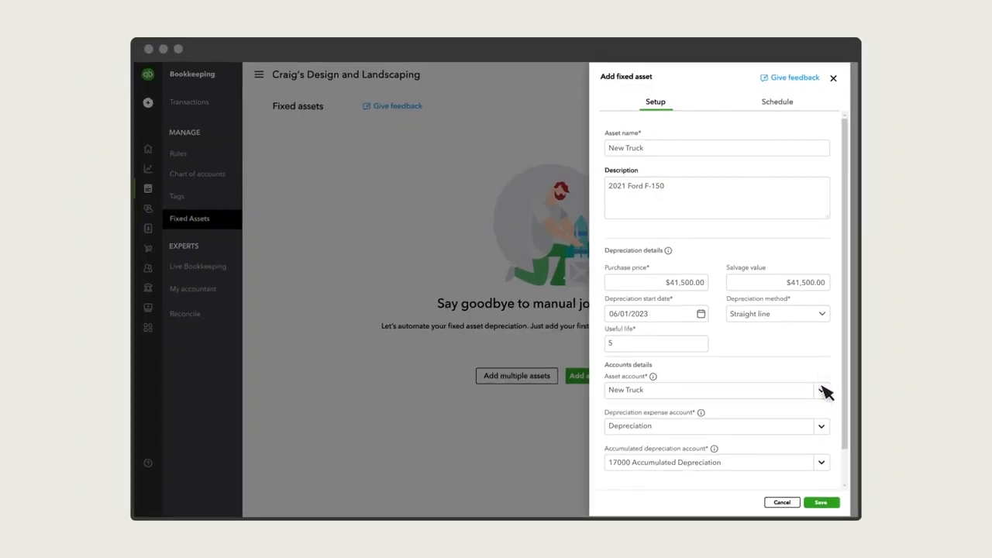
left_click(826, 505)
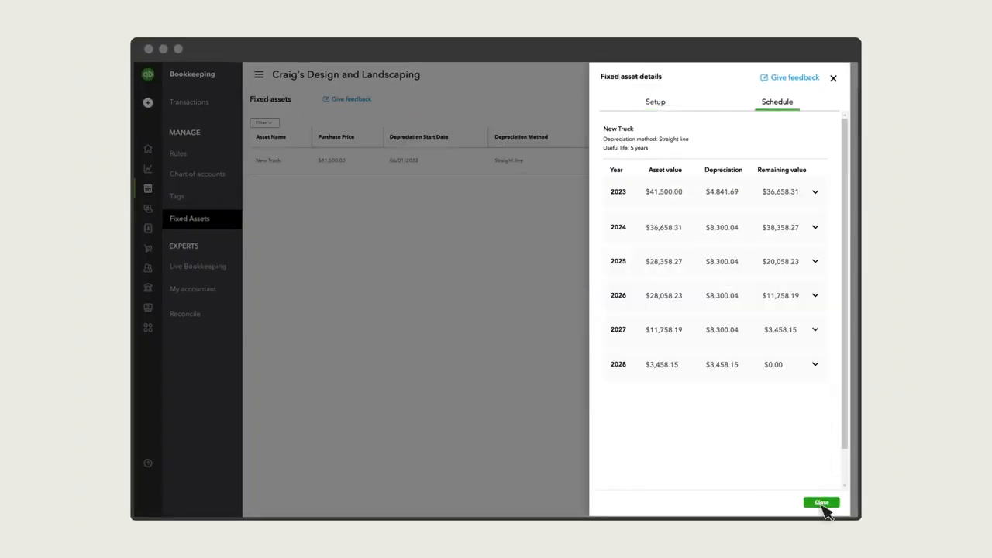
Step: Review the truck's monthly depreciation for 2023 and its setup details, and close the asset
left_click(816, 192)
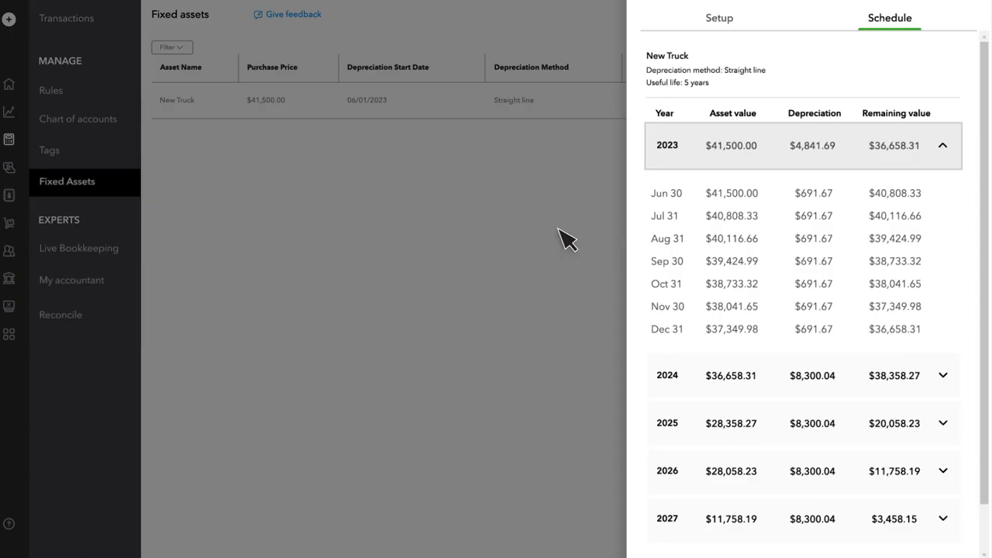
left_click(722, 23)
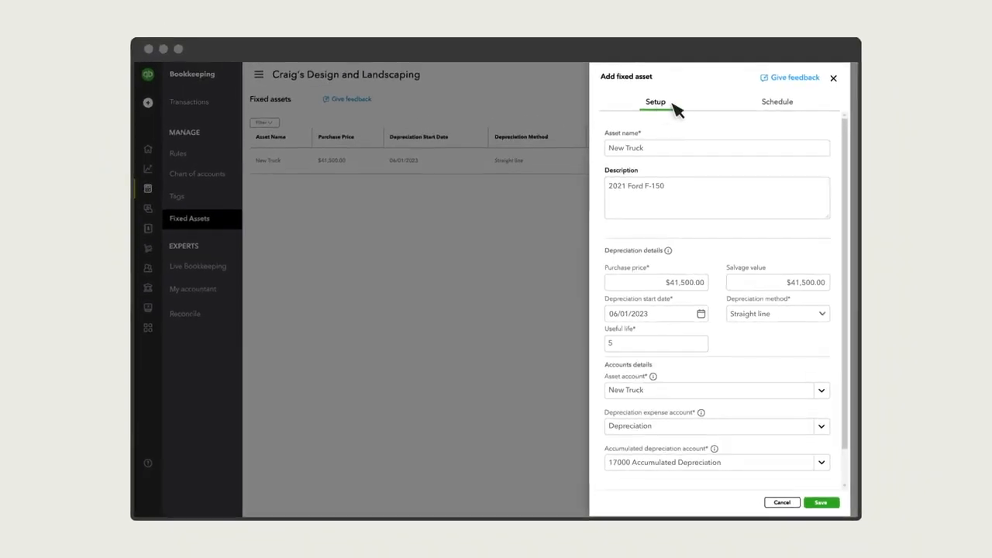
left_click(834, 78)
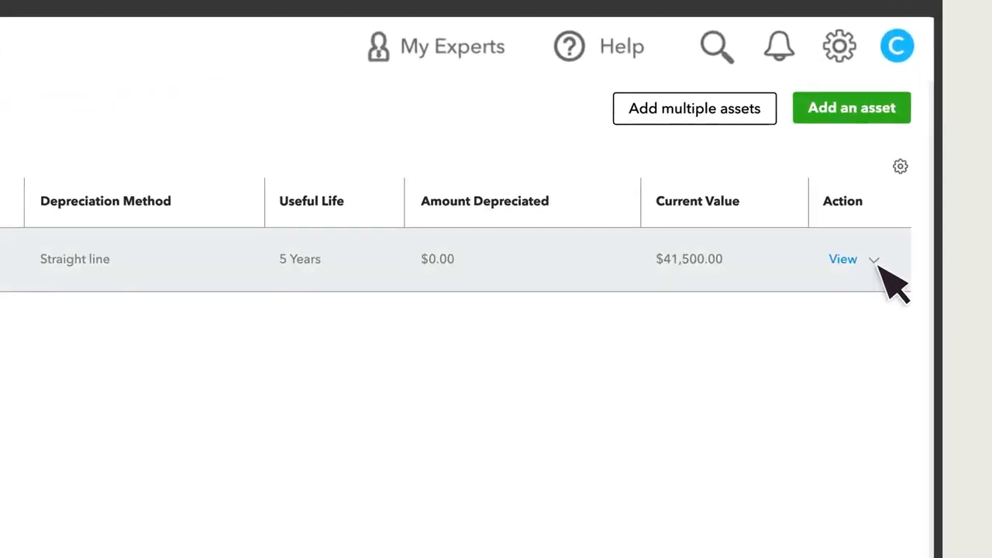
left_click(875, 262)
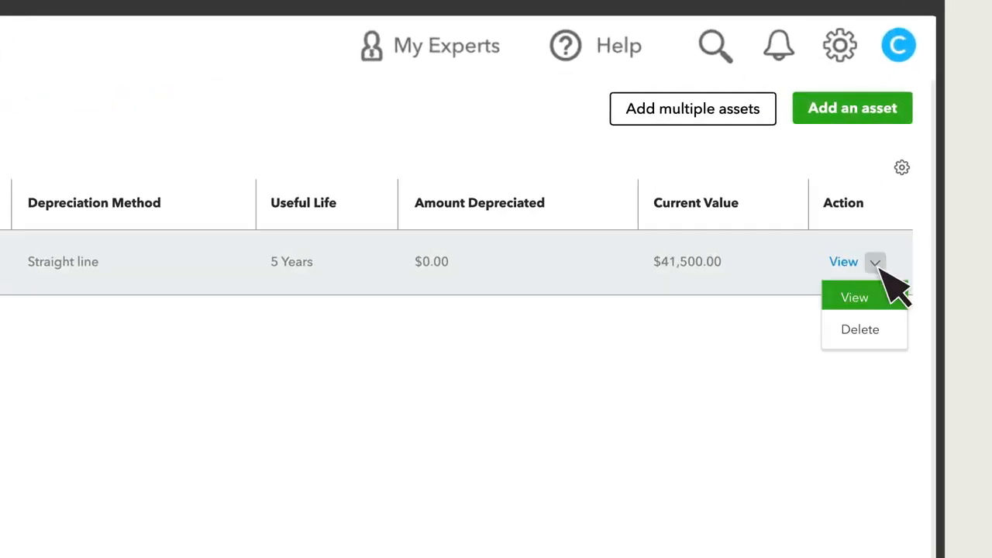
left_click(900, 333)
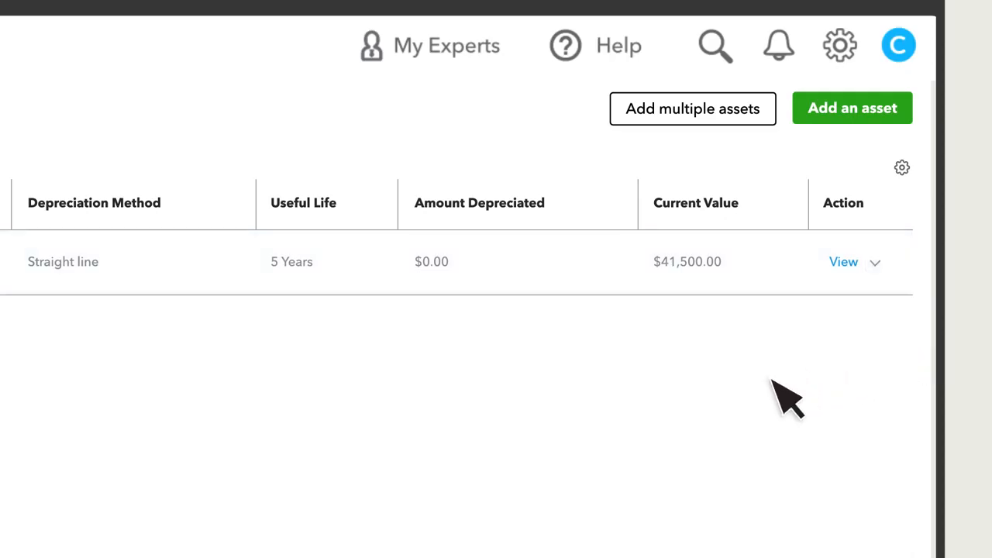
Step: Open the batch entry grid for multiple assets and move the Useful life (Years) column directly after Purchase price ($)
left_click(703, 118)
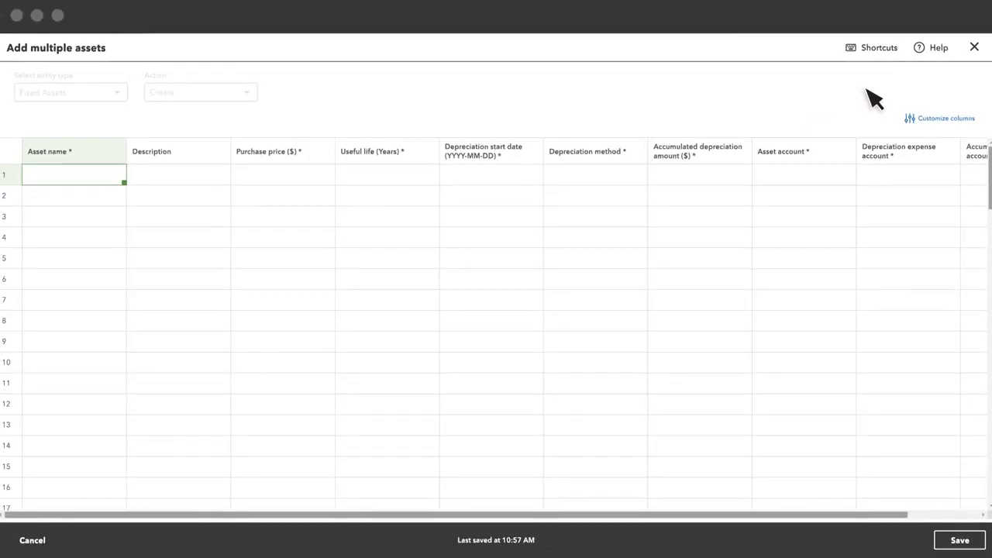
left_click(946, 120)
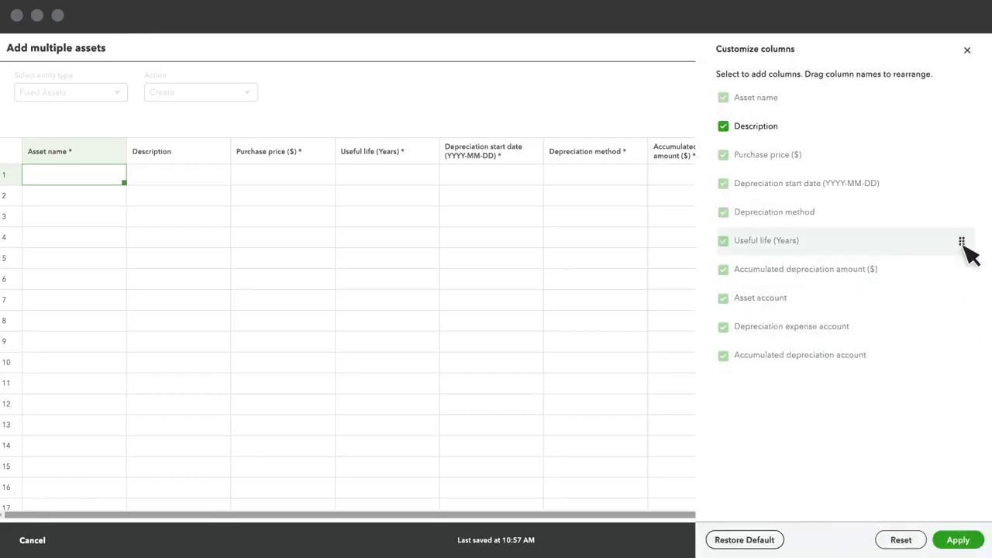
left_click_drag(964, 245, 959, 185)
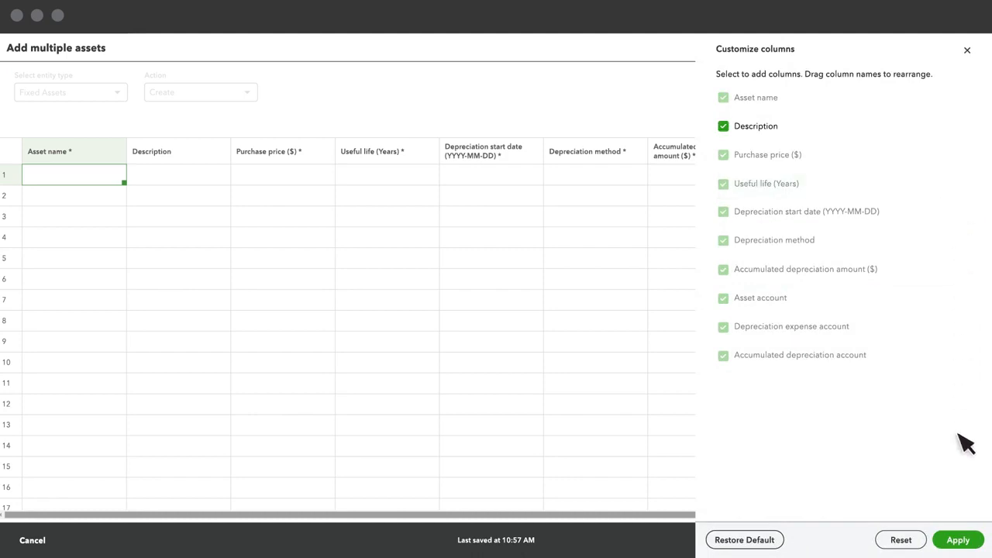
left_click(961, 541)
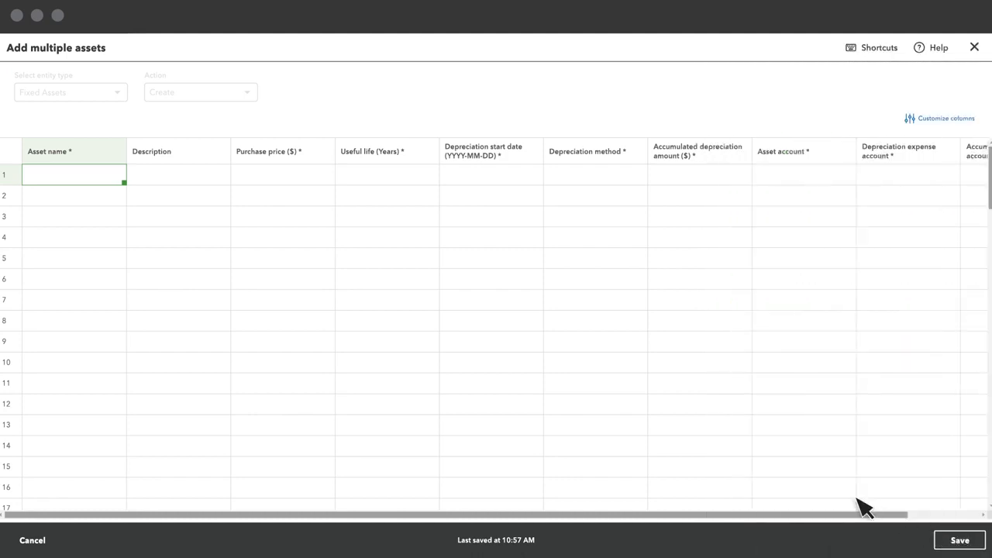
Step: Paste the copied Office furniture, Computers and Old truck rows from the first Asset name cell and save them
left_click(71, 180)
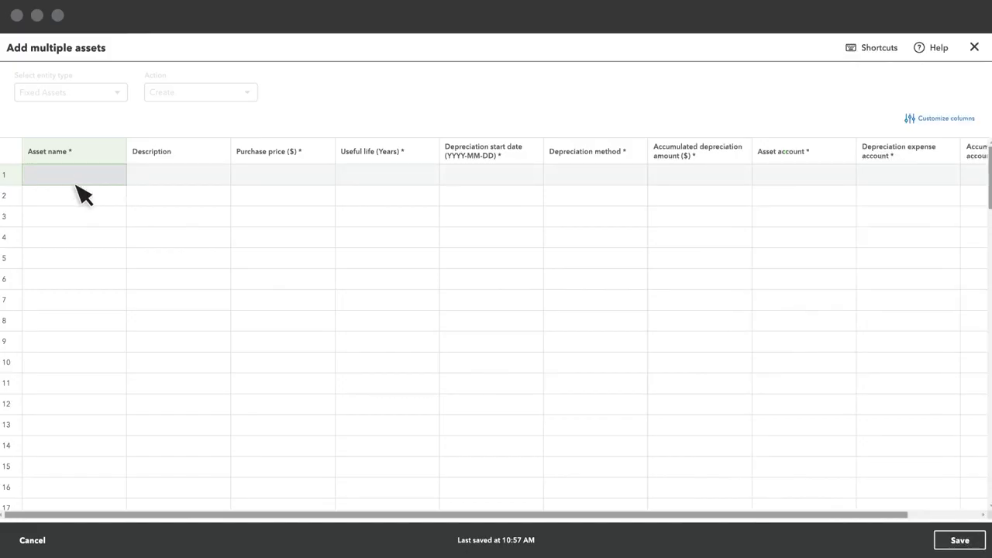
key("ctrl+v")
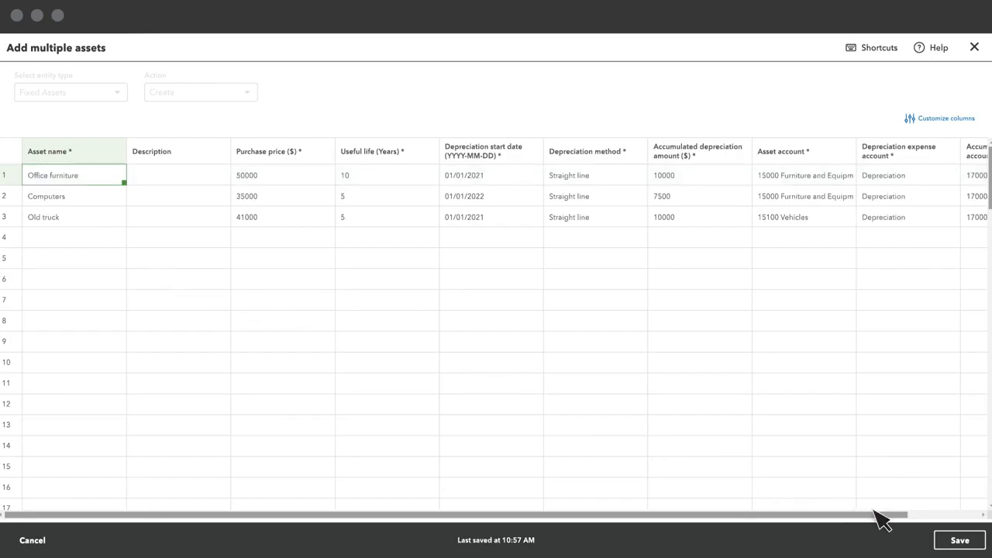
left_click(959, 540)
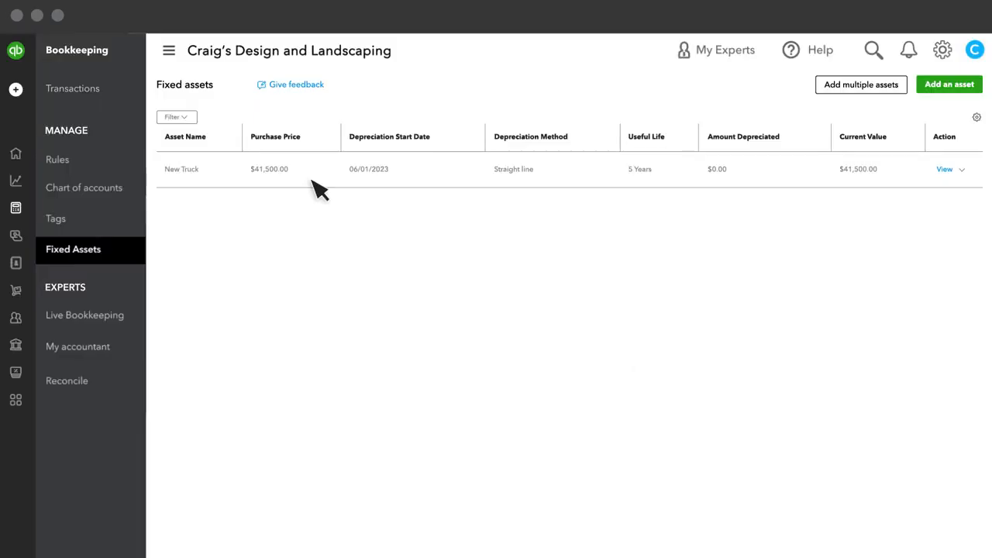
Step: Filter the chart of accounts by the name "New Truck"
left_click(129, 193)
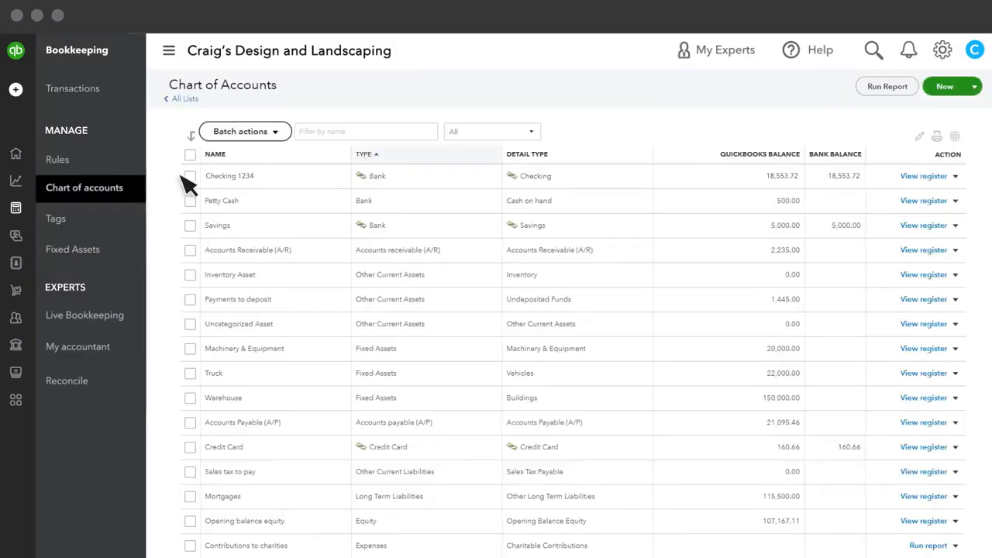
left_click(304, 140)
type("New Truck")
key("Return")
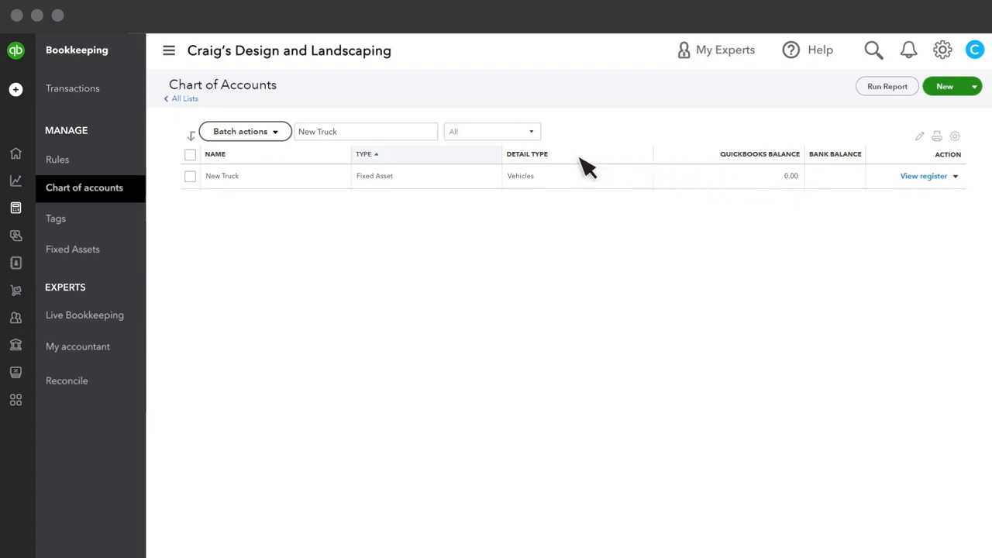
left_click(15, 90)
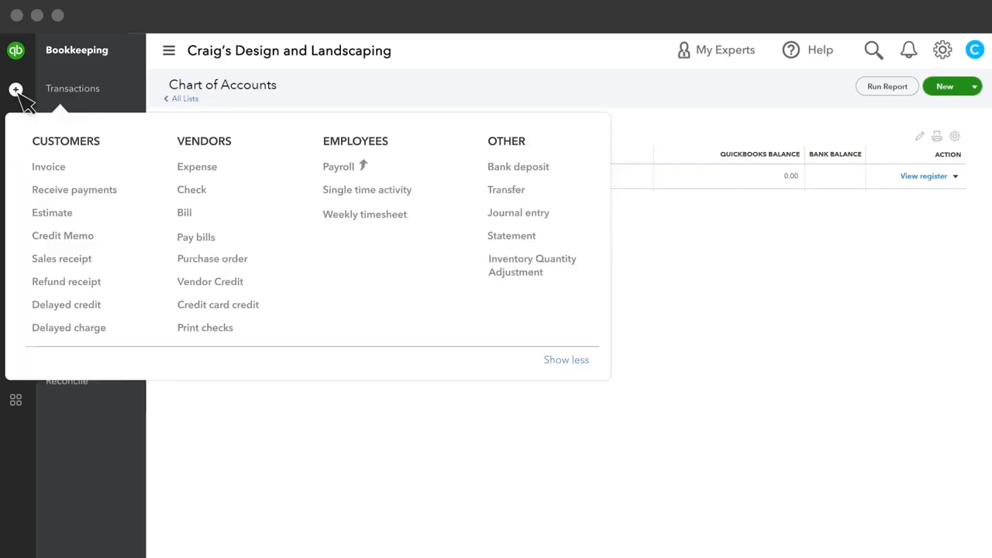
left_click(16, 90)
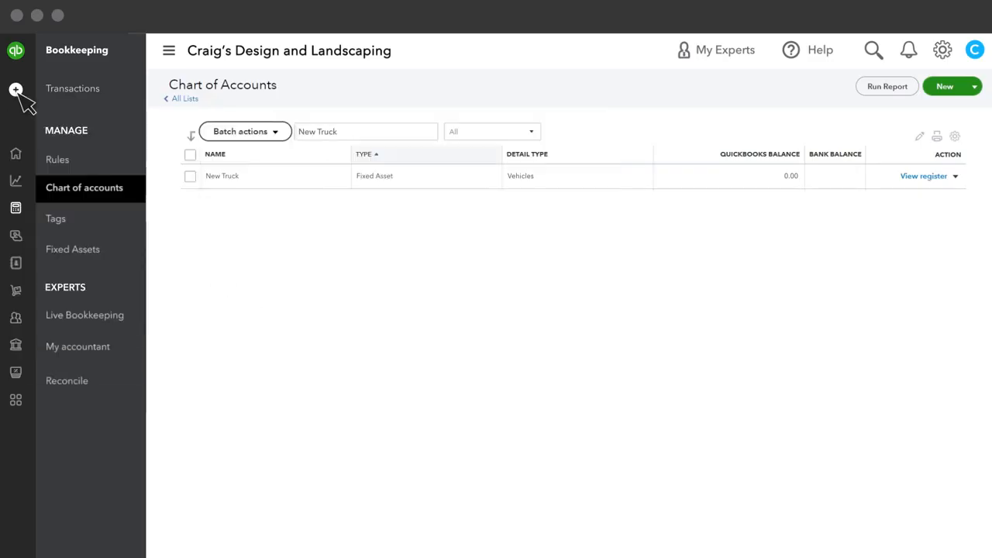
Step: Open the details of the 06/01/2023 New Truck bank transaction awaiting review
left_click(93, 89)
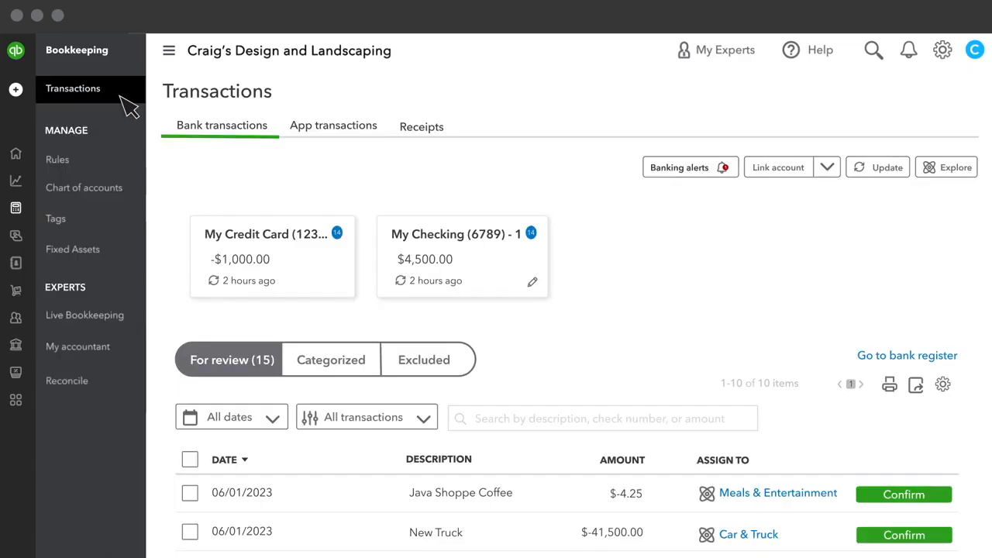
scroll(370, 146, "down", 5)
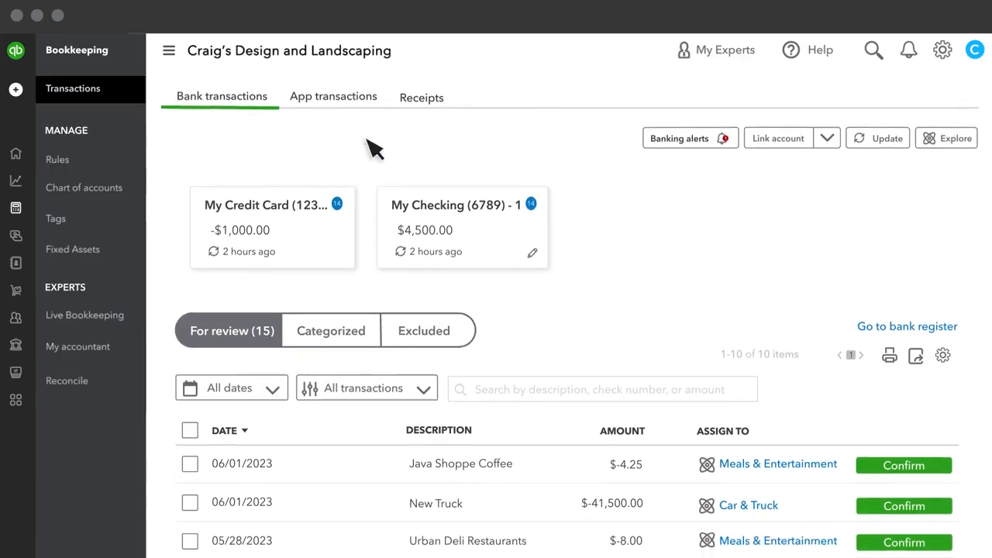
left_click(789, 220)
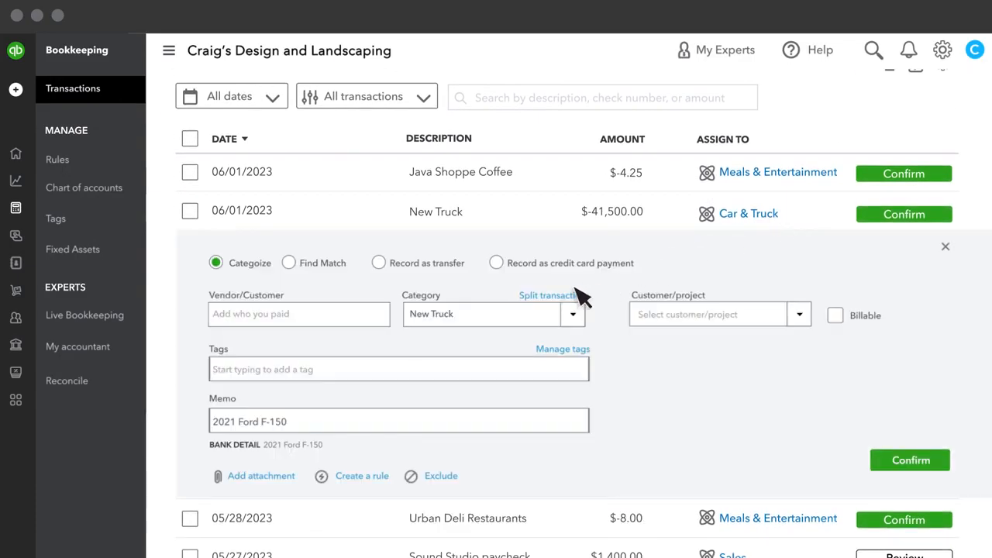